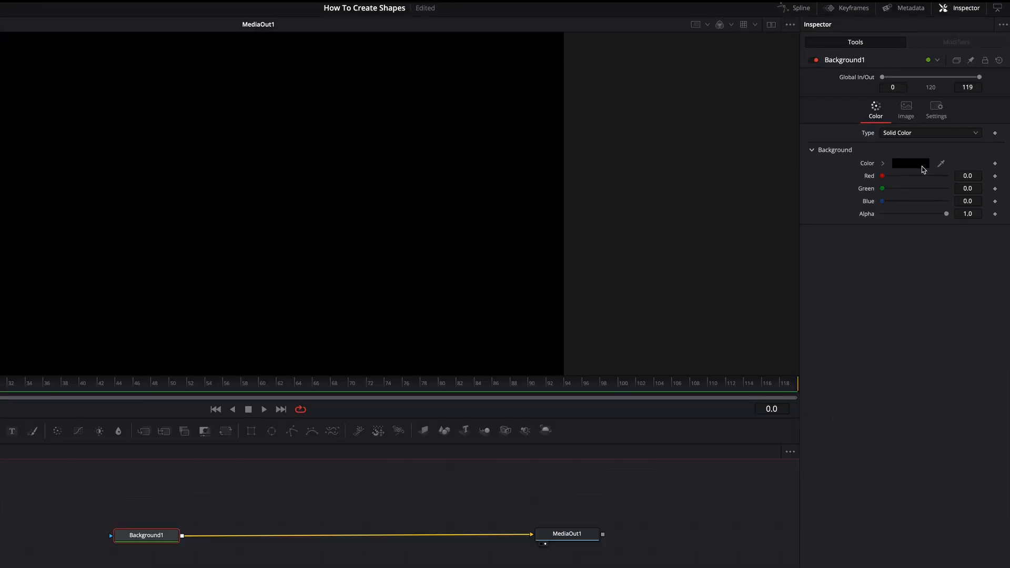
Change the Background1 node's solid colour to White from the Apple colour palette
click(921, 165)
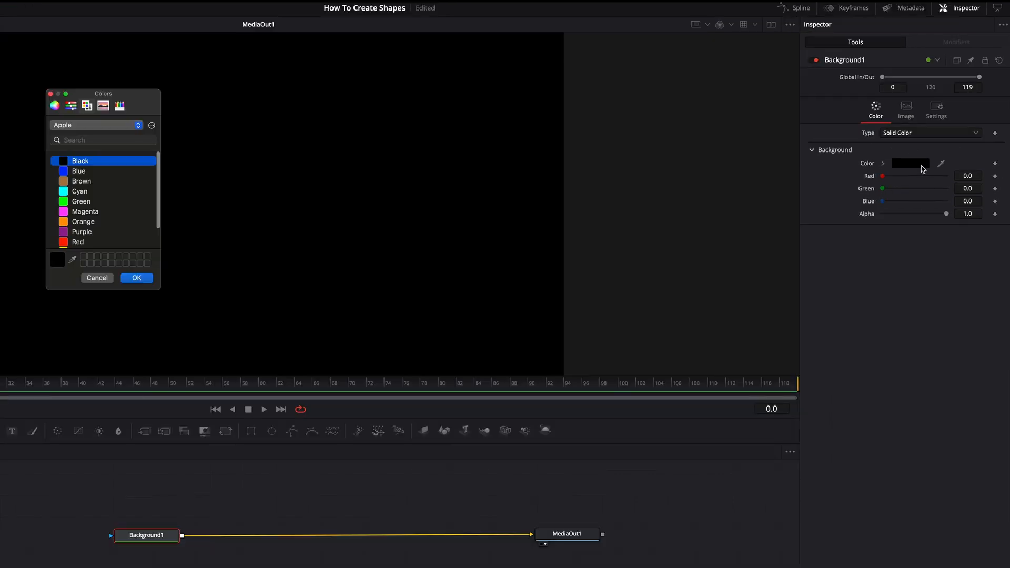
scroll(62, 219, down, 3)
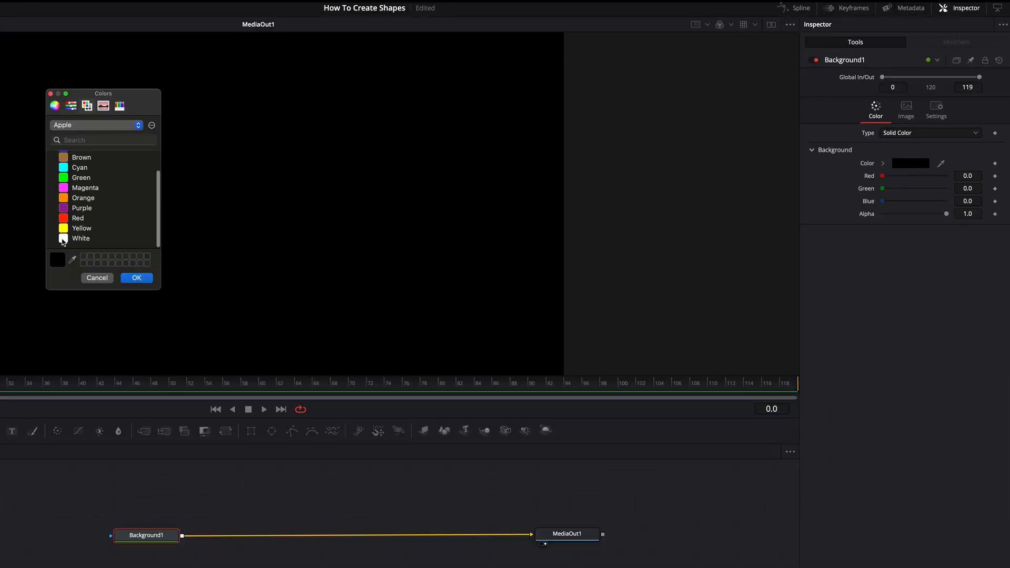
click(64, 240)
click(138, 278)
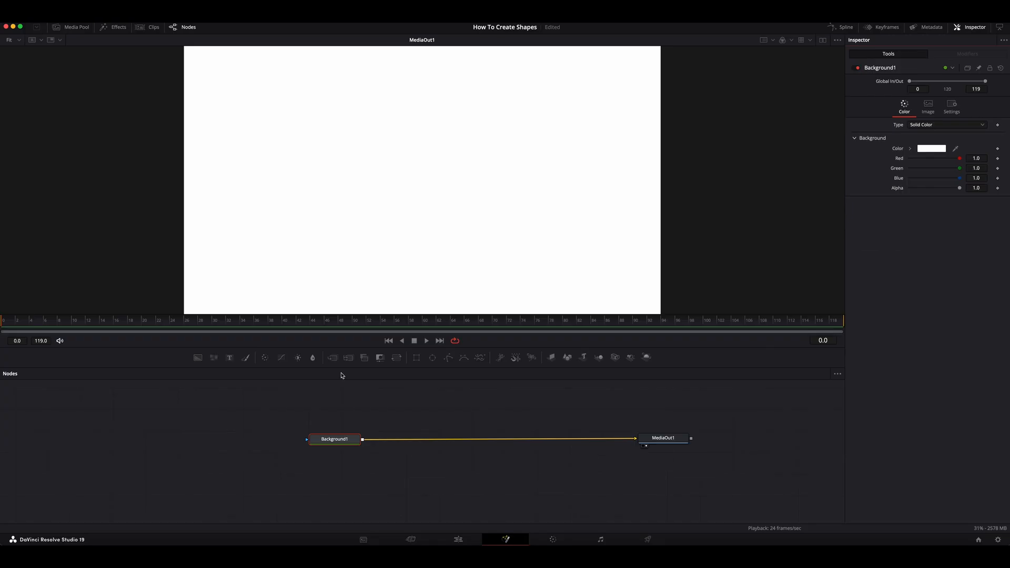
Add a Merge node after Background1 and feed its foreground with a new Background node masked by a Rectangle
drag(333, 358, 371, 425)
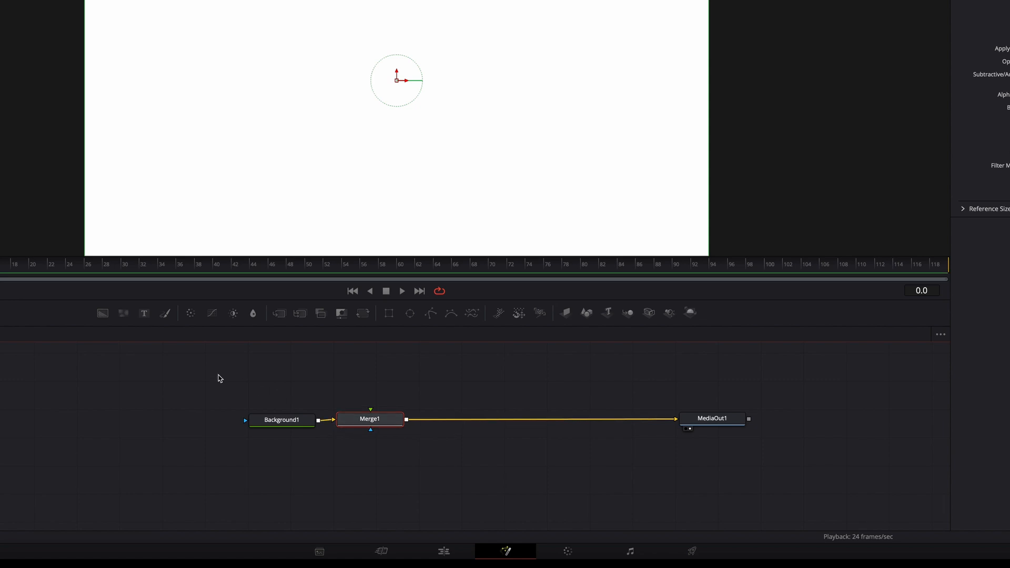
drag(102, 315, 363, 390)
drag(389, 318, 330, 396)
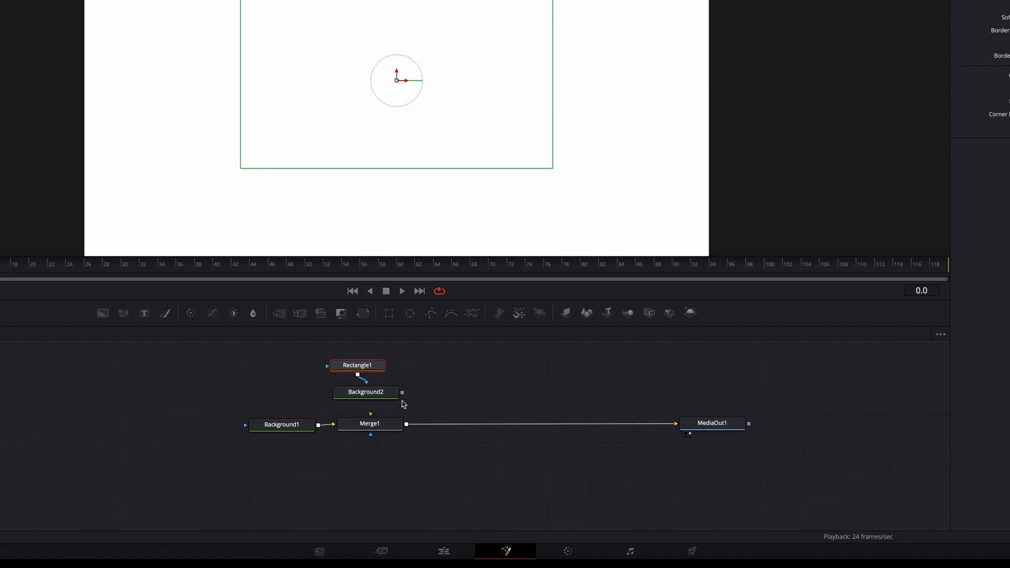
drag(403, 395, 370, 419)
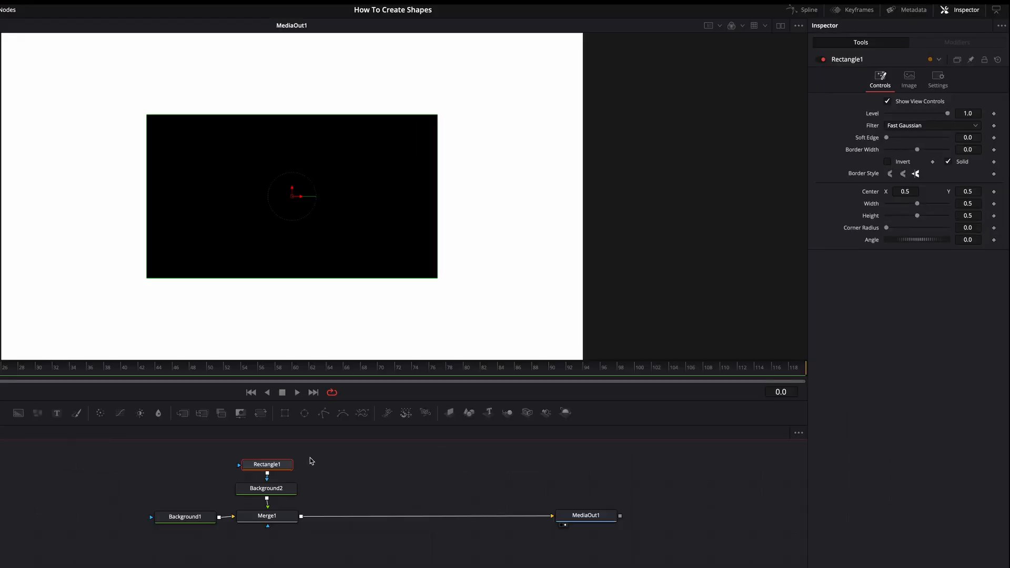
Set the colour of the rectangle-masked Background2 node to Red
click(282, 493)
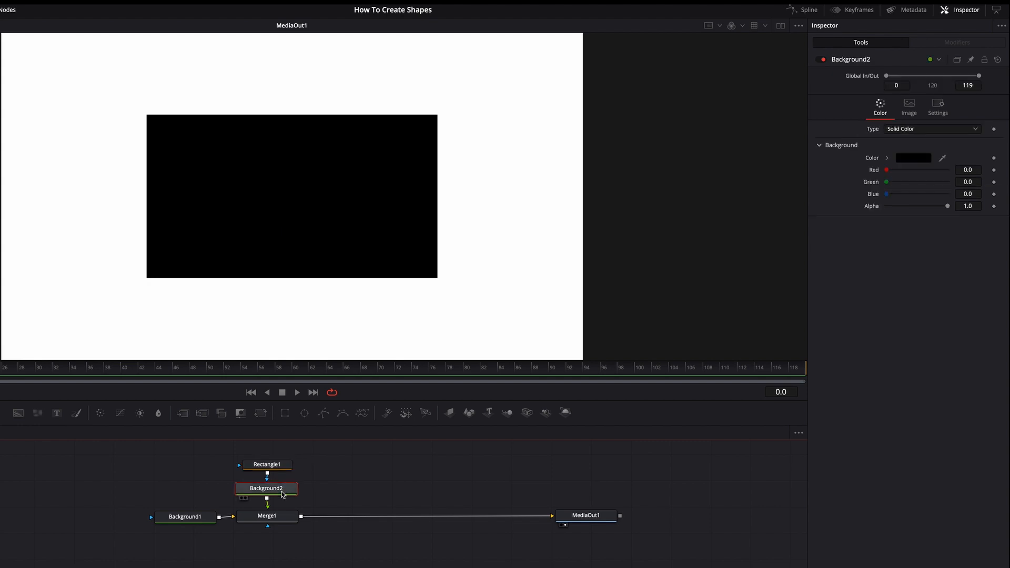
click(921, 160)
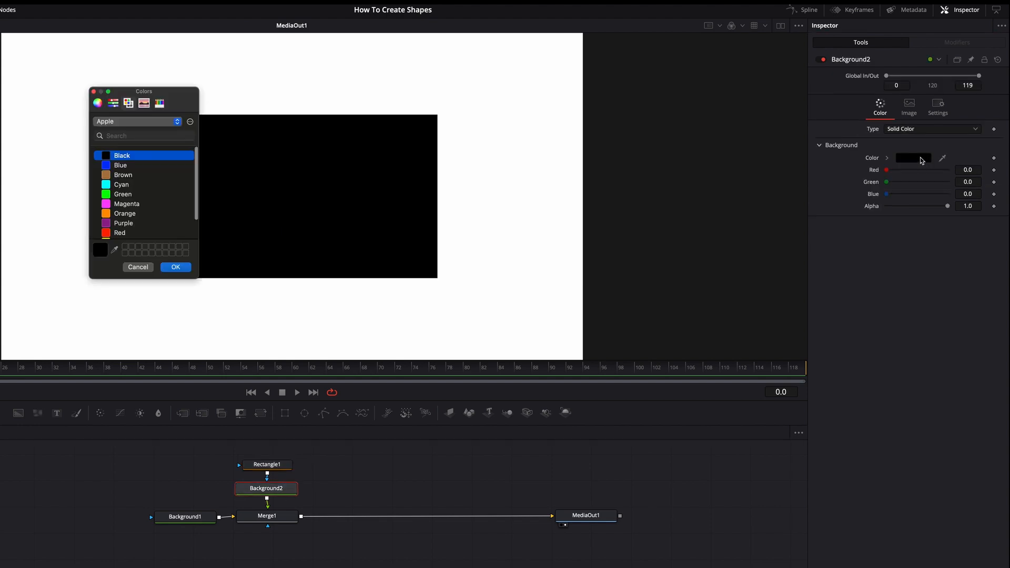
click(115, 232)
click(178, 268)
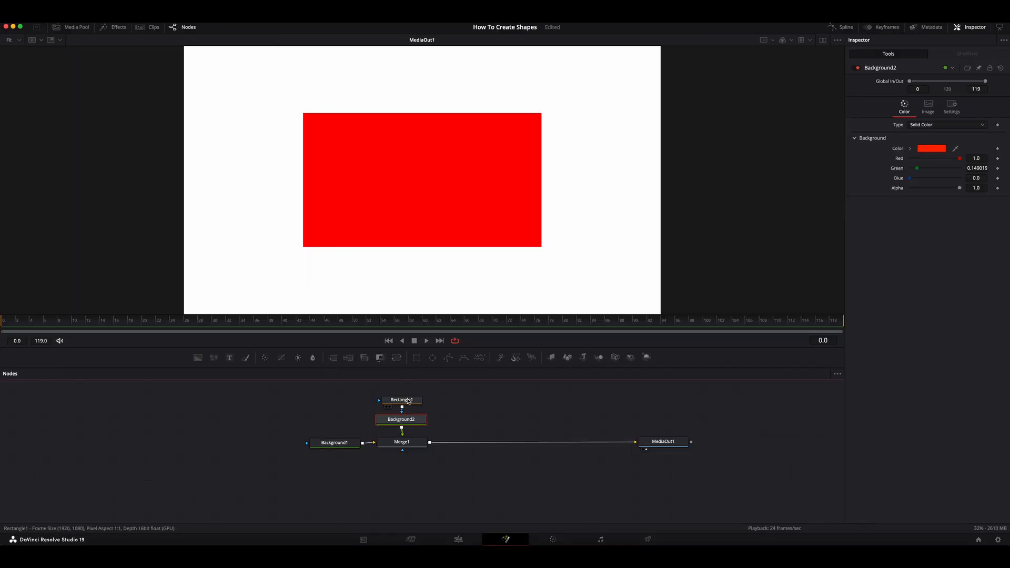
Try out the rectangle mask's centre, width, height, corner radius and angle, and reset all its settings to default
click(408, 402)
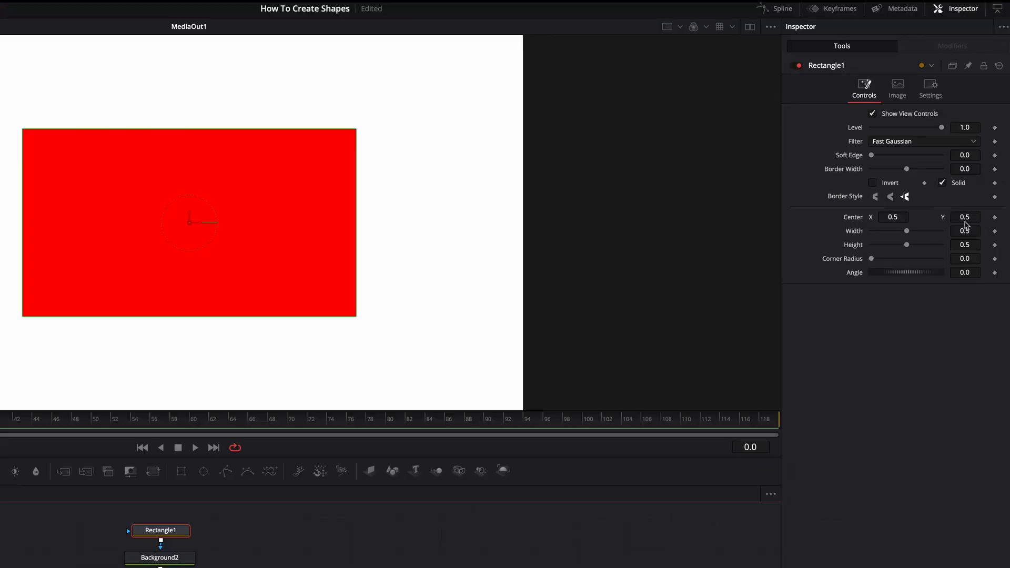
drag(893, 221, 909, 245)
double_click(860, 219)
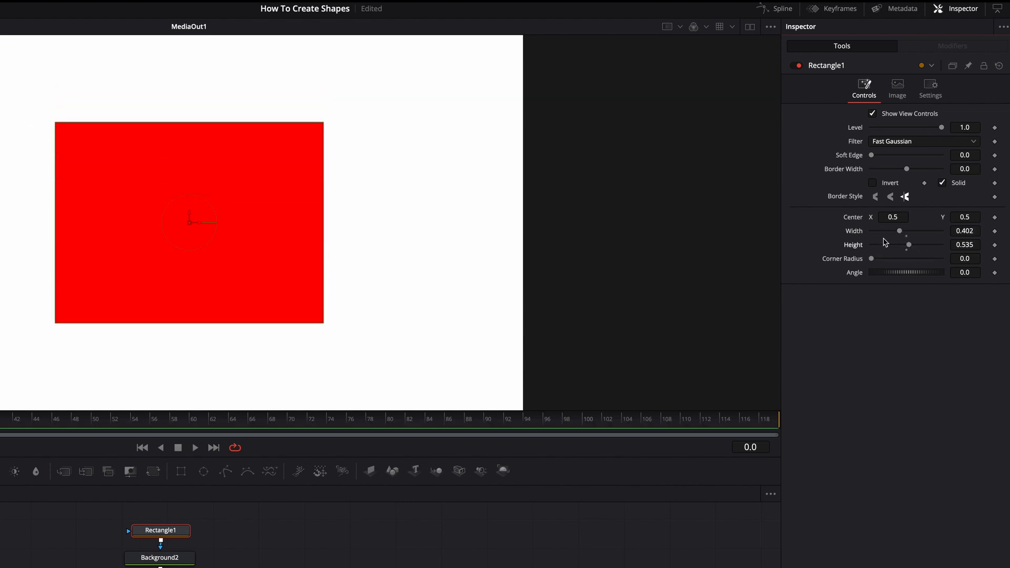
double_click(858, 232)
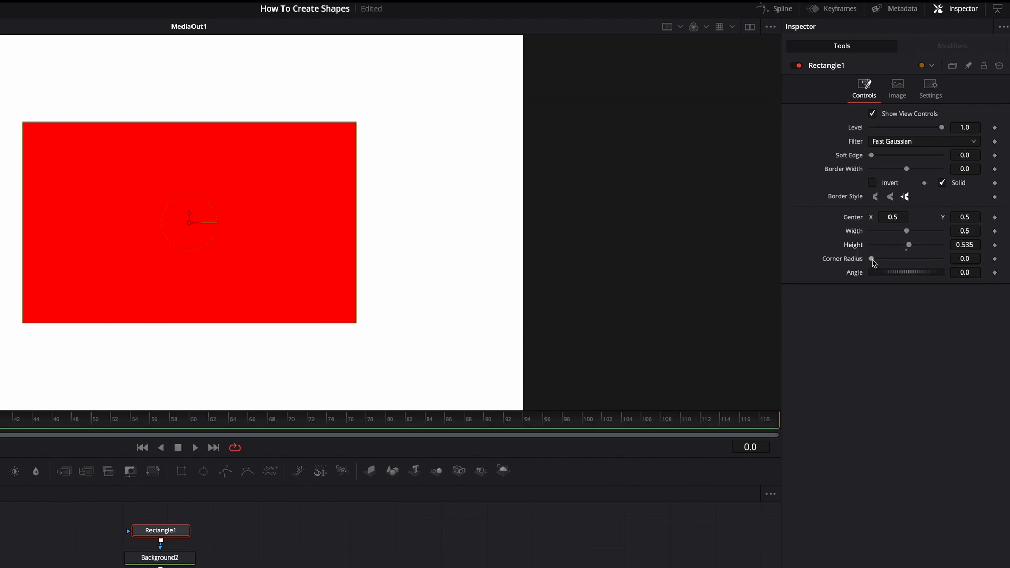
drag(872, 261, 848, 257)
drag(896, 276, 842, 270)
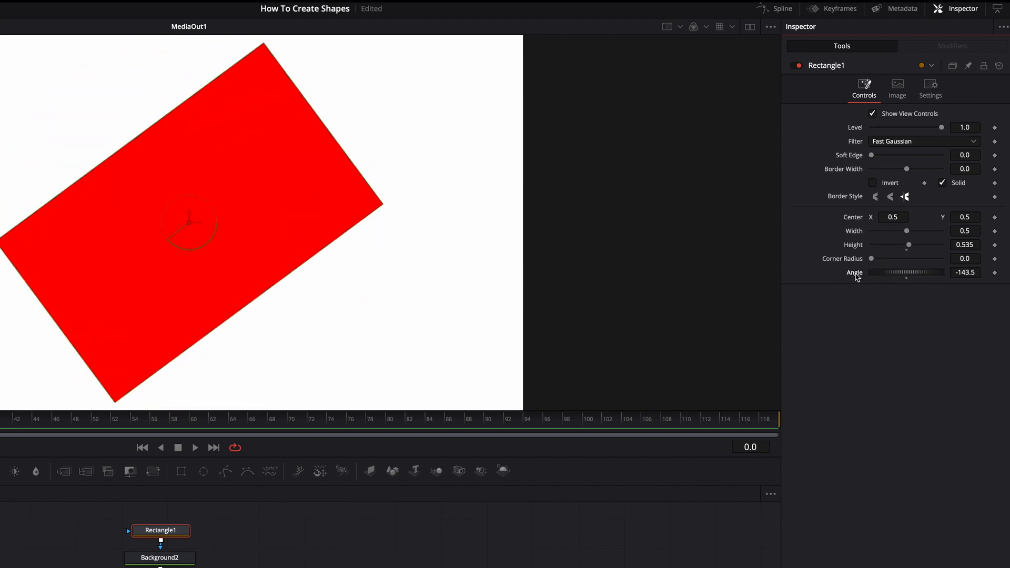
double_click(856, 275)
drag(908, 235, 956, 266)
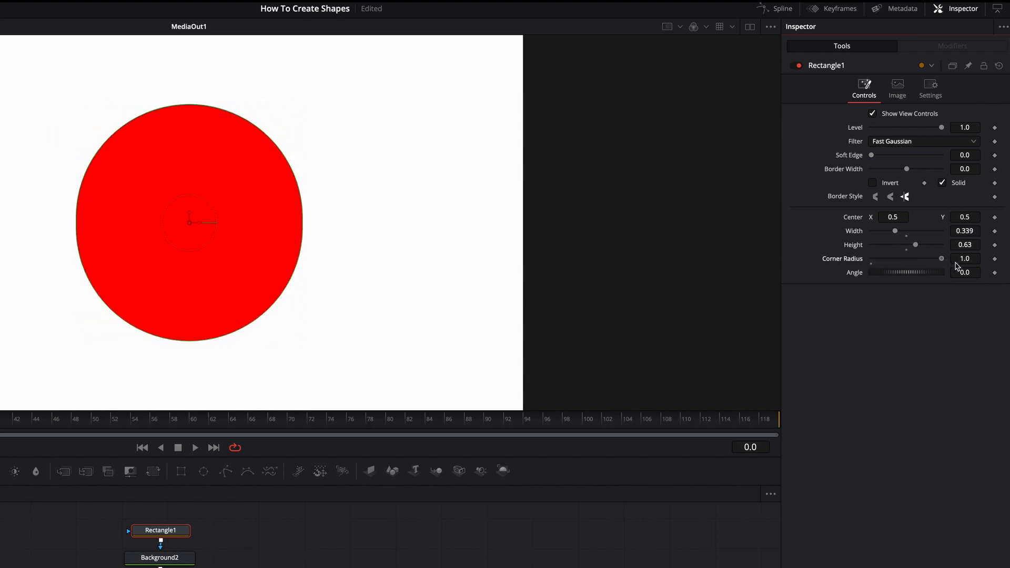
click(999, 65)
Shrink the rectangle mask to 0.339 width and height and place its centre at X 0.193, Y 0.228
drag(897, 220, 870, 220)
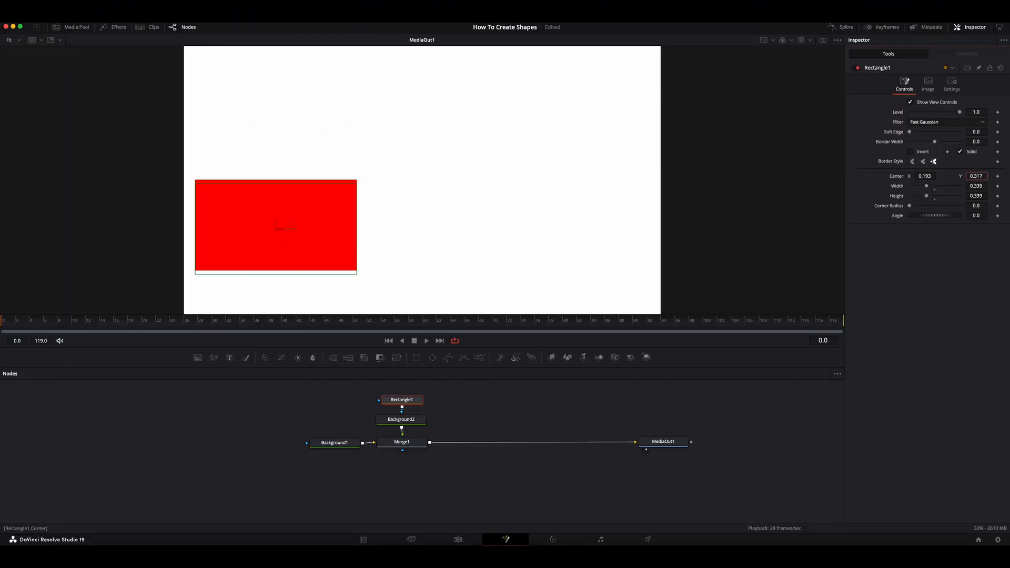
drag(976, 177, 956, 176)
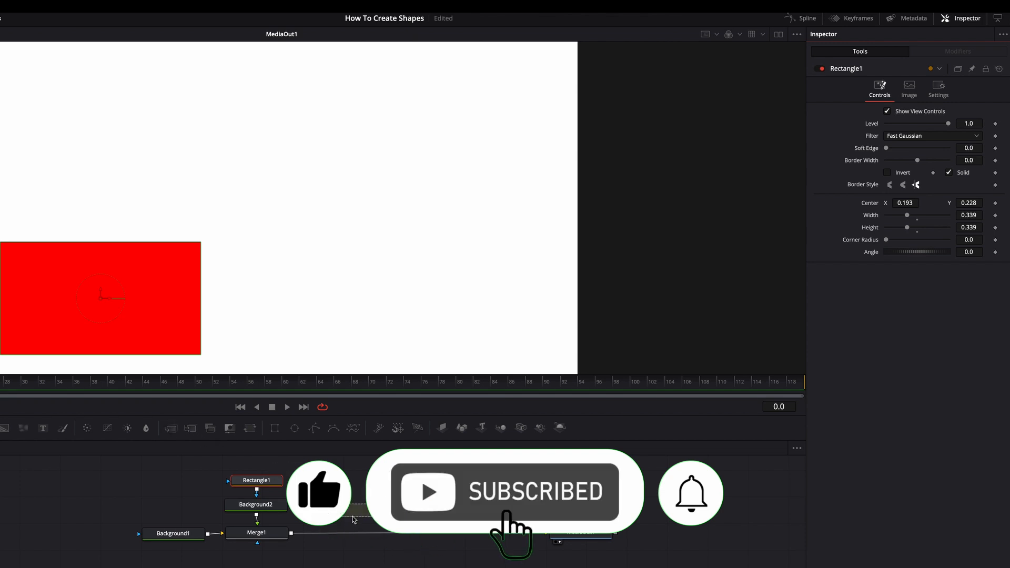
Add a second Merge node after Merge1 and feed its foreground with a new Background node masked by an Ellipse
drag(354, 519, 355, 536)
drag(4, 430, 333, 484)
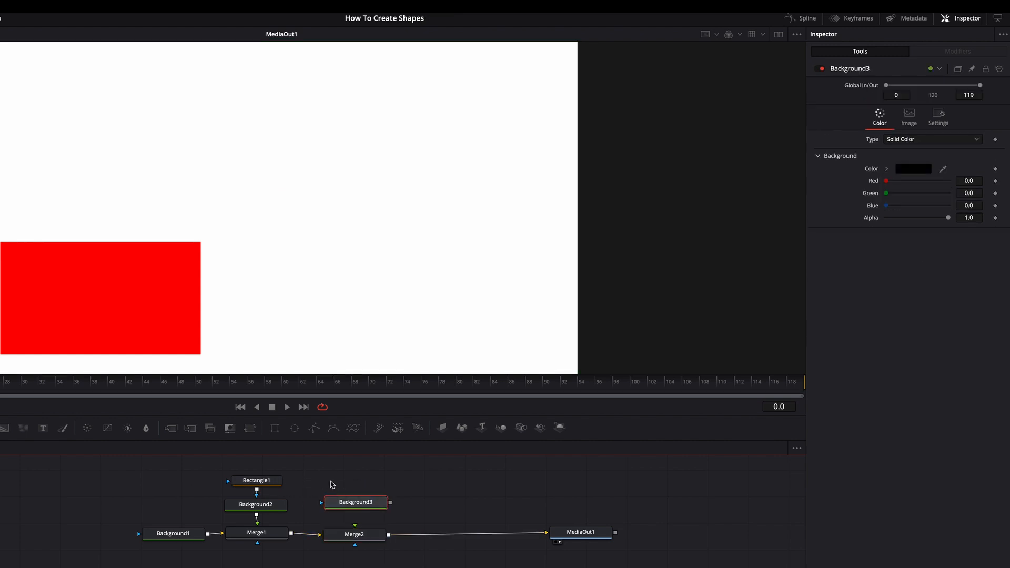
drag(298, 431, 364, 485)
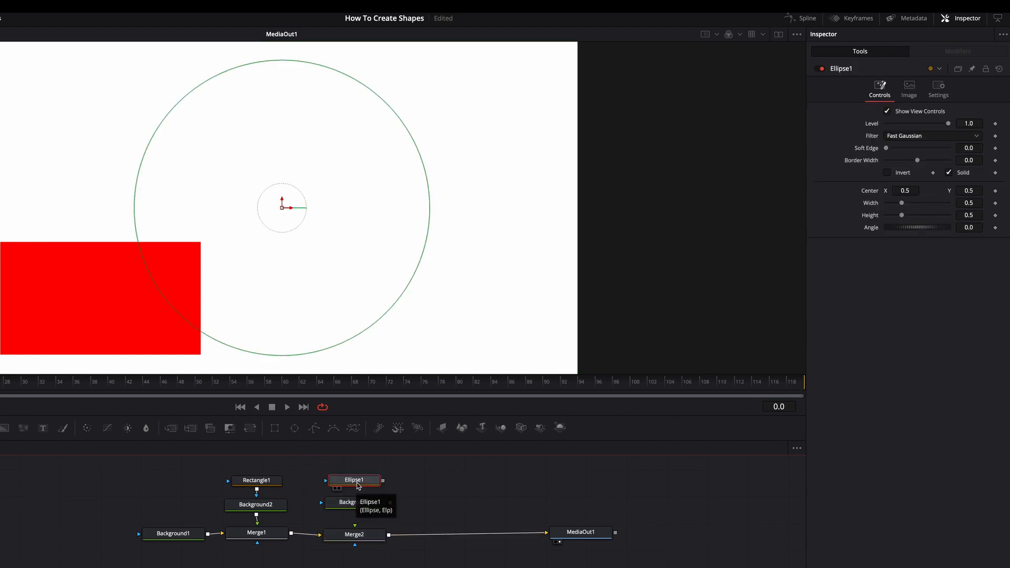
drag(383, 481, 320, 504)
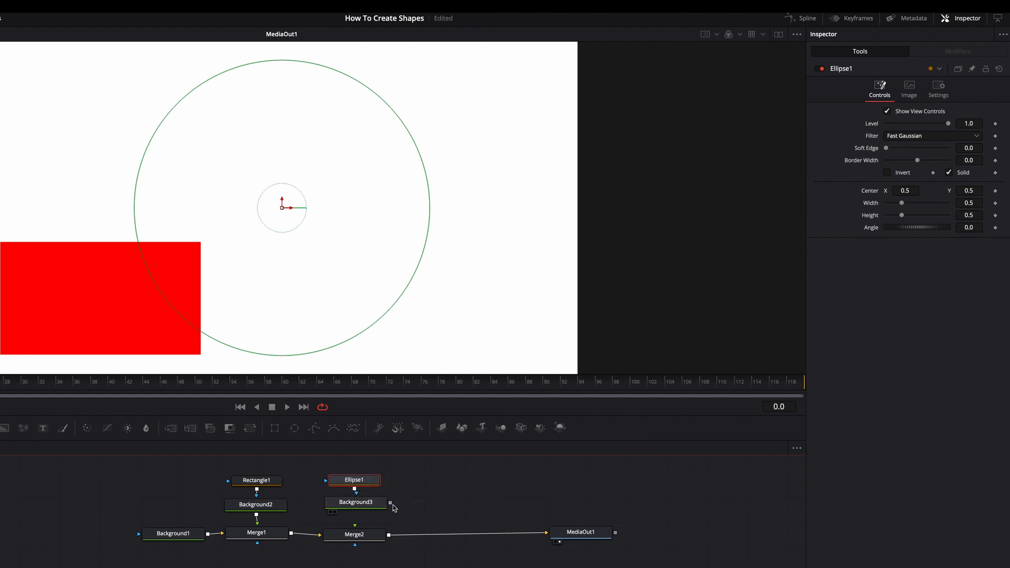
drag(387, 514, 356, 528)
Set the colour of the ellipse-masked Background3 node to Blue
click(491, 421)
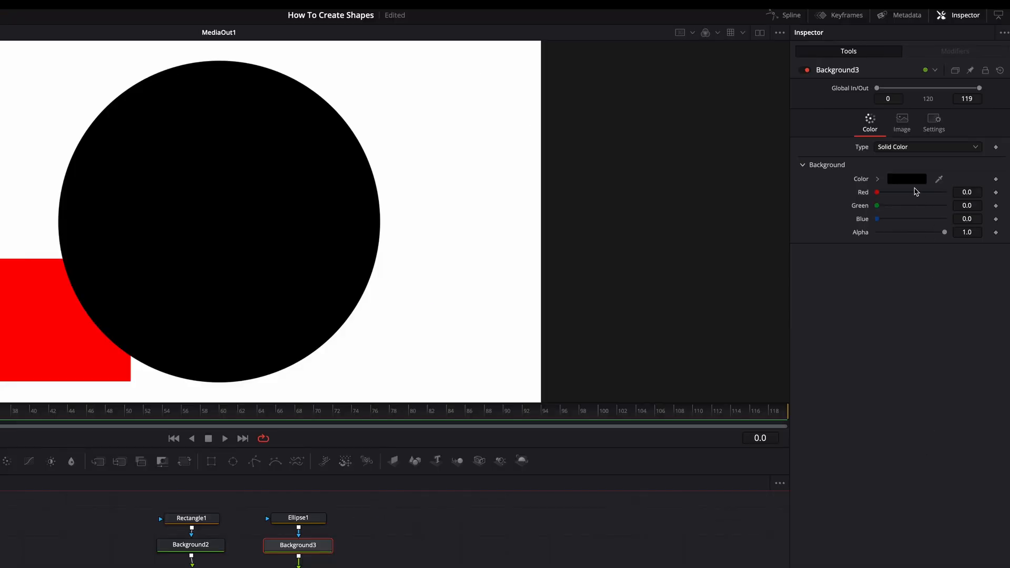
click(914, 185)
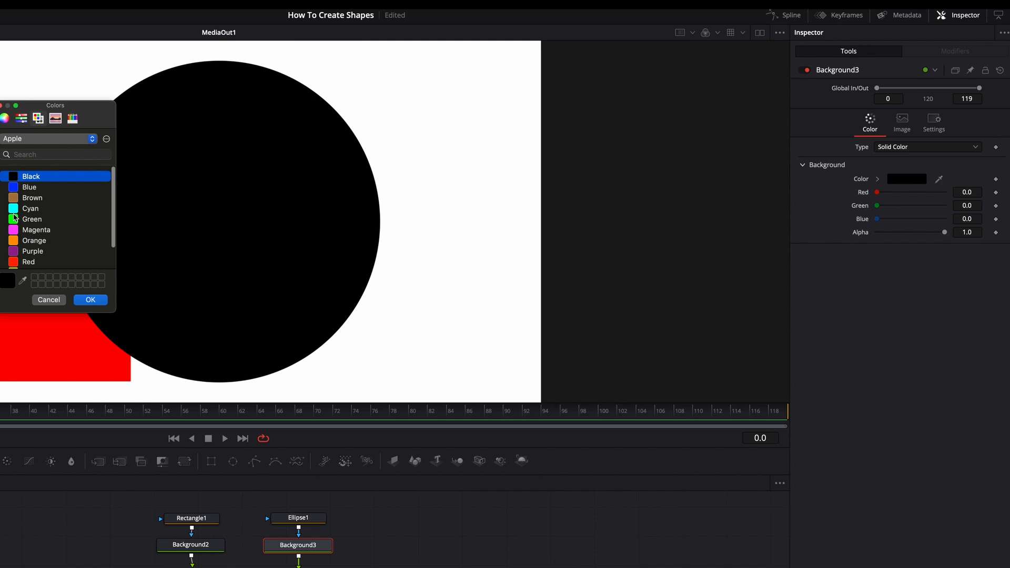
click(29, 187)
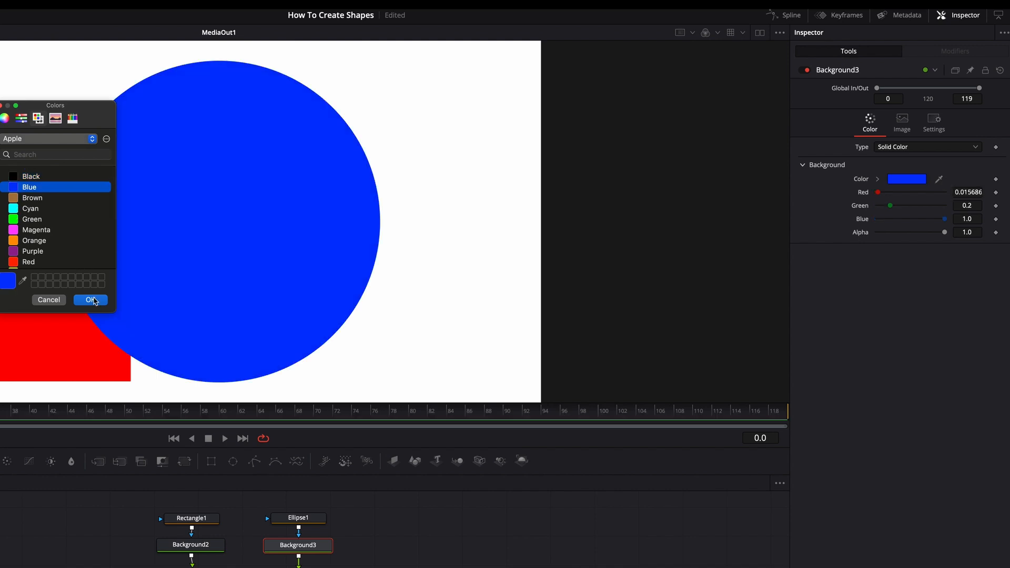
click(98, 302)
Try out the ellipse mask's centre, width, height and angle, restoring the default centre and height
click(298, 518)
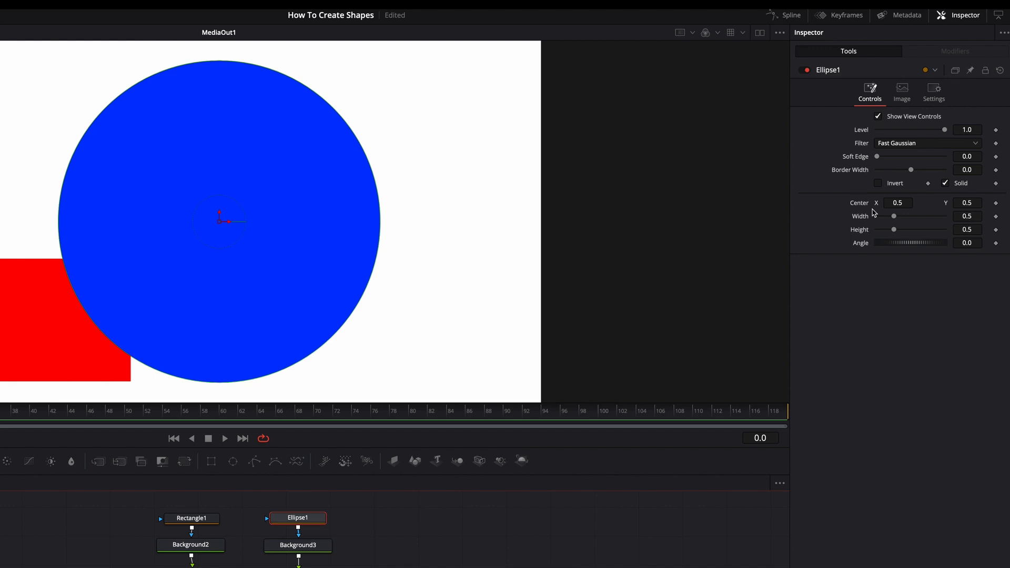
drag(902, 206, 991, 206)
double_click(859, 204)
drag(898, 216, 884, 232)
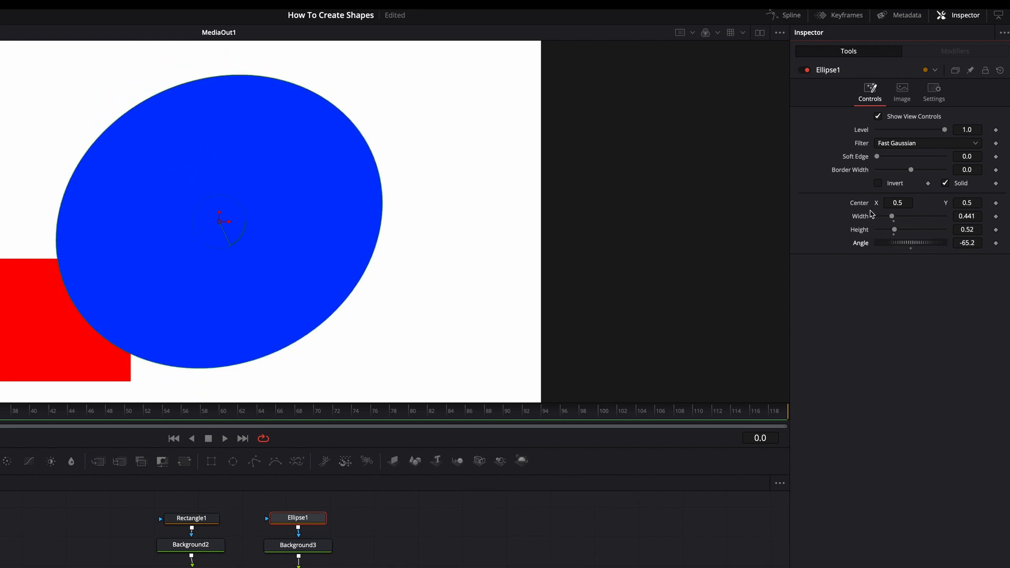
double_click(862, 233)
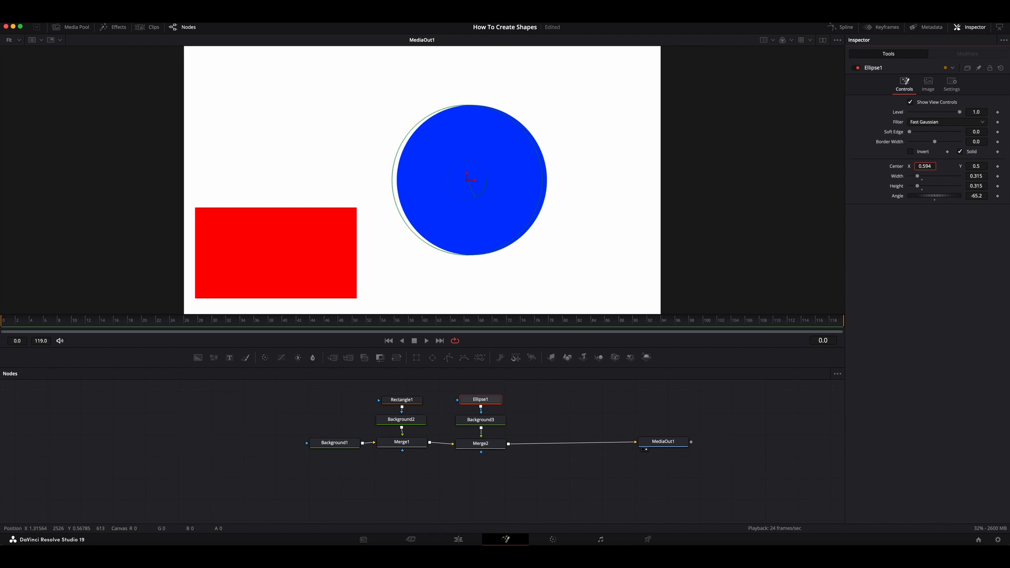
Shrink the ellipse mask to a smaller circle and move it to the canvas's upper left, above the red rectangle
drag(472, 181, 240, 180)
drag(924, 166, 1000, 171)
drag(1000, 171, 999, 171)
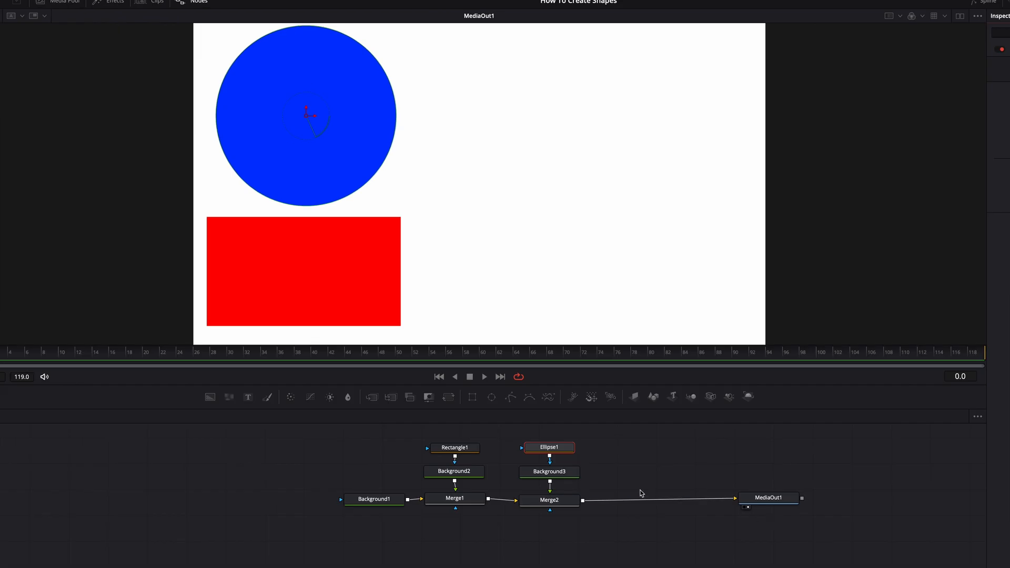
Add a third Merge node after Merge2 and feed its foreground with a new Background node masked by a Polygon
drag(372, 398, 624, 501)
drag(211, 397, 631, 475)
drag(511, 399, 597, 475)
drag(658, 482, 635, 494)
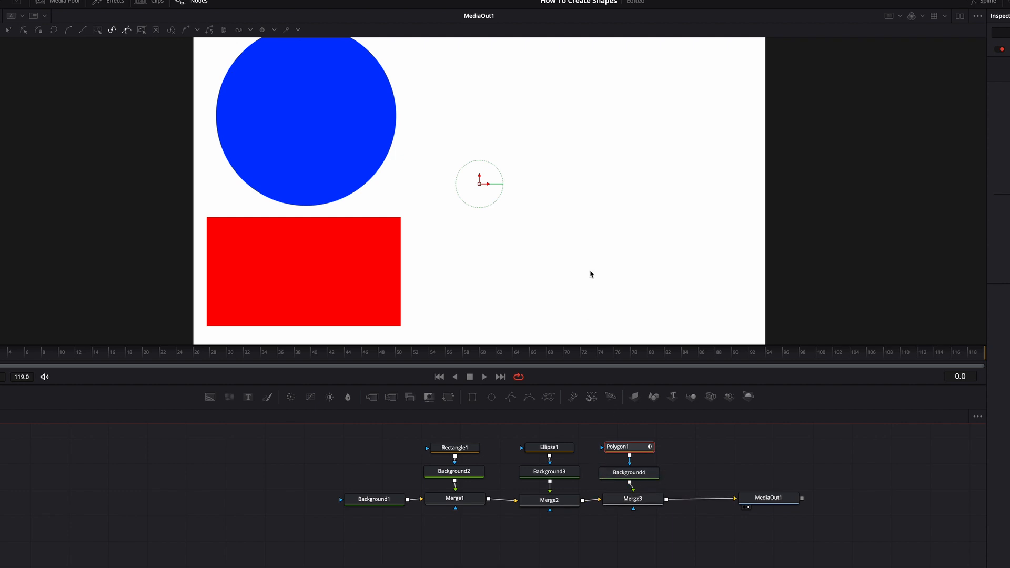
Draw a closed four-pointed star with eight polygon points in the empty white area beside the blue circle
click(578, 121)
click(598, 176)
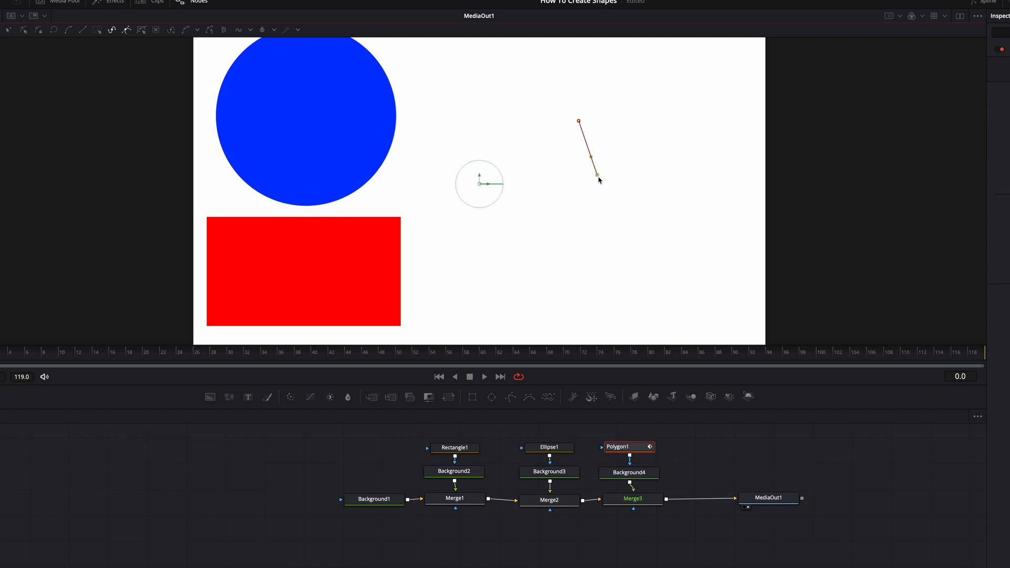
click(546, 199)
click(618, 207)
click(663, 231)
click(642, 169)
click(667, 115)
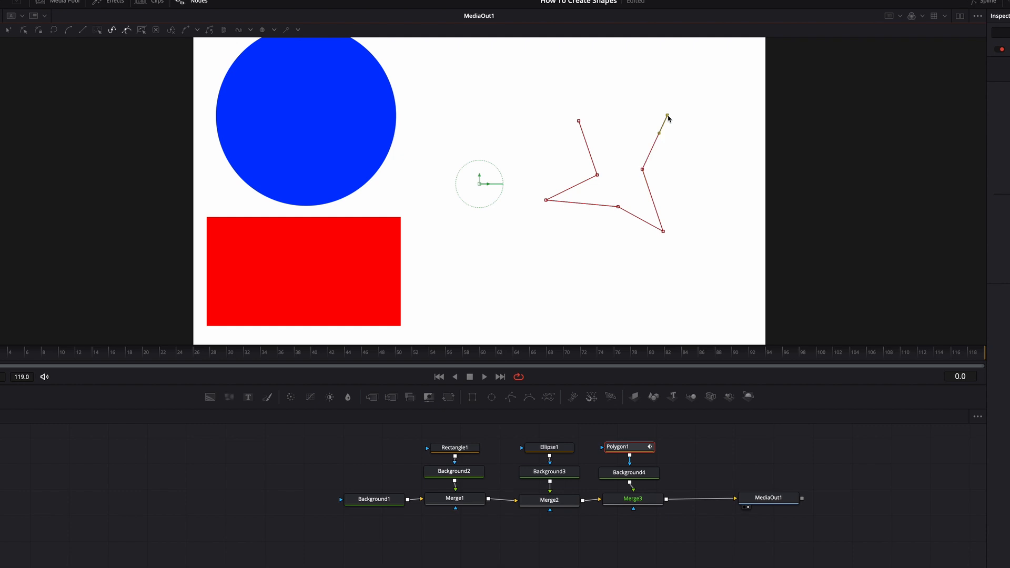
click(621, 157)
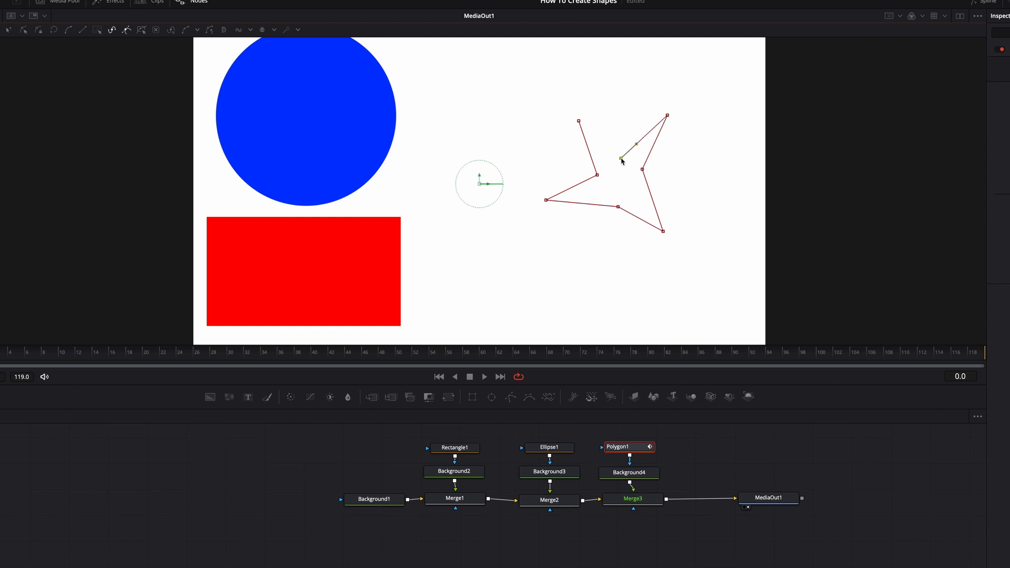
click(578, 121)
Reposition the inner and outer points of the star polygon to even out its shape
drag(618, 207, 620, 185)
drag(621, 185, 616, 158)
drag(557, 168, 551, 169)
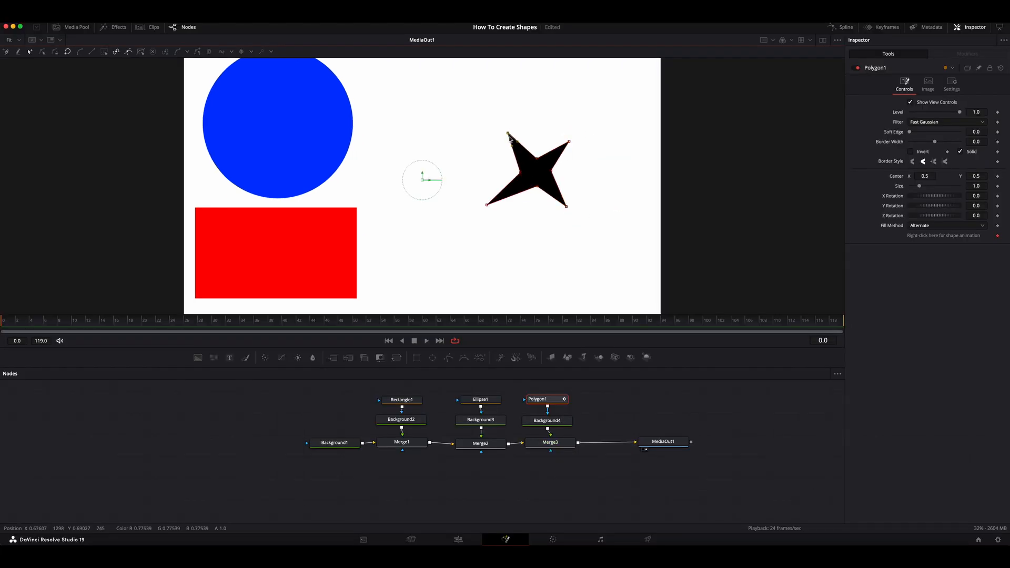
drag(506, 130, 509, 141)
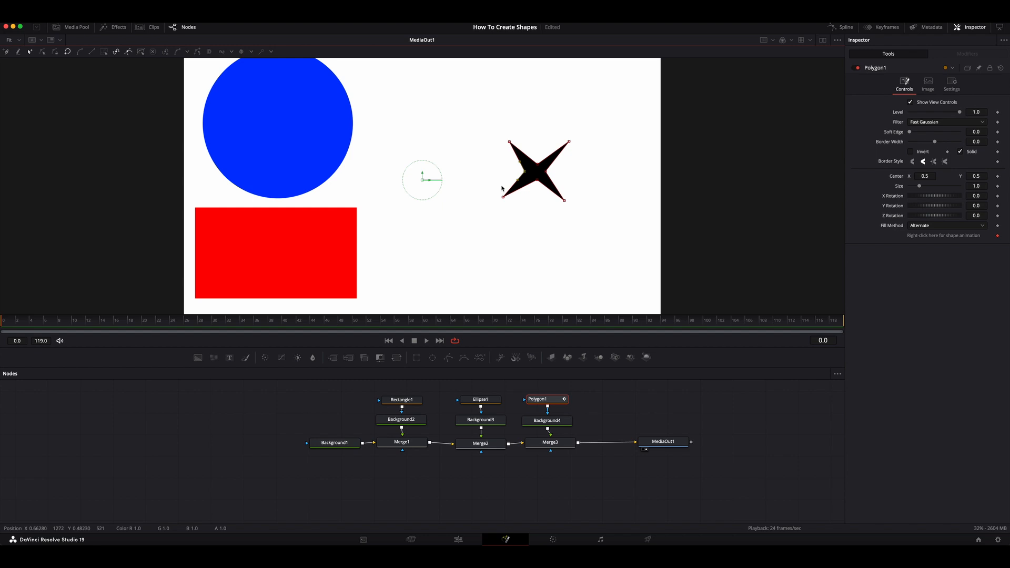
drag(501, 198, 561, 194)
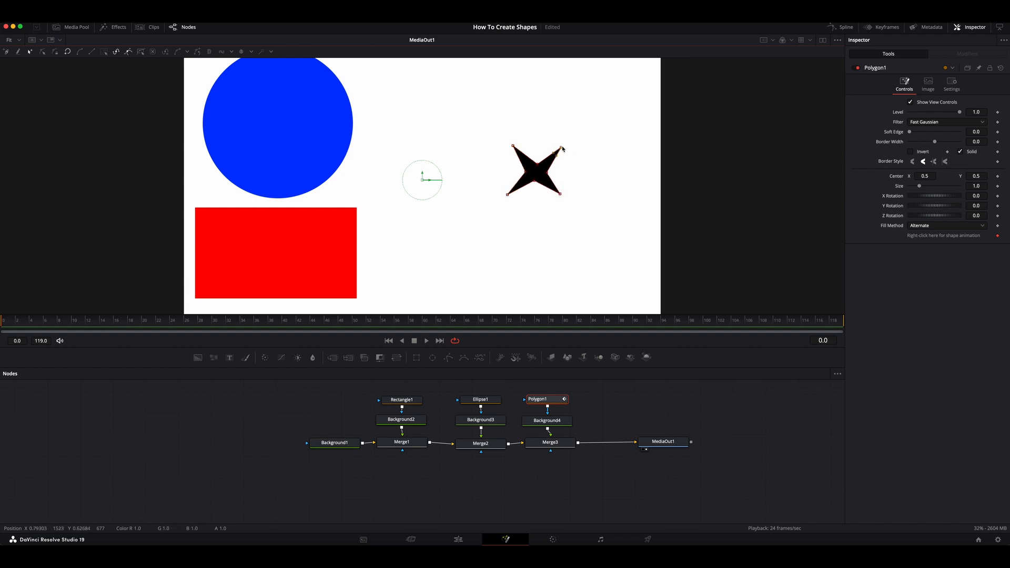
drag(560, 194, 557, 197)
drag(513, 145, 508, 144)
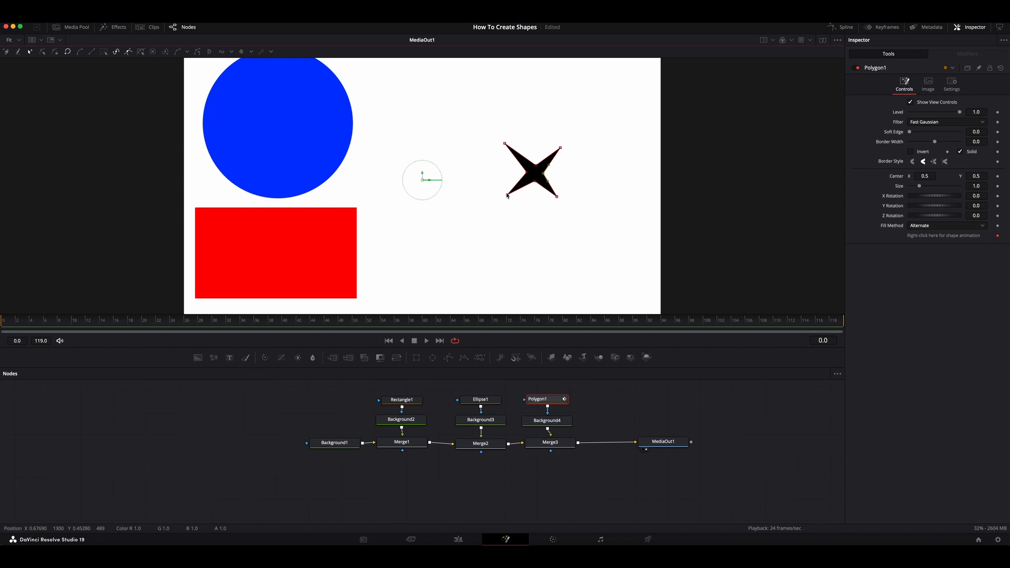
Set the star polygon's size to 1.063, X rotation 33.9, Y rotation -13.0 and centre X 0.243, Y 0.781
mouse_move(919, 186)
mouse_down()
mouse_move(941, 198)
mouse_move(915, 200)
mouse_move(942, 209)
mouse_move(920, 178)
mouse_move(907, 178)
mouse_up()
drag(982, 176, 922, 178)
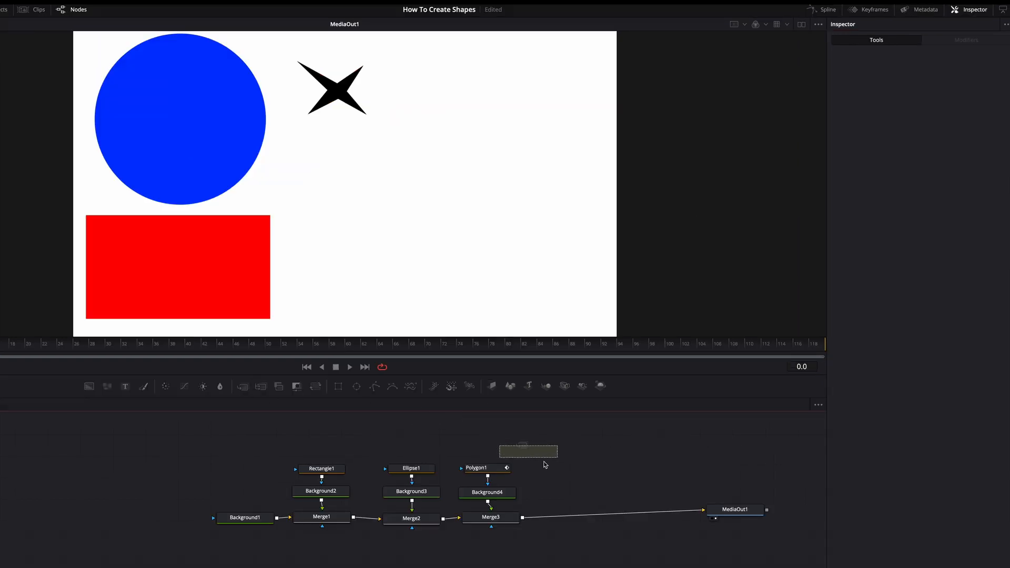
Add a fourth Merge node after Merge3, connect a new Background masked by a second Polygon, and tidy the node stack
drag(545, 464, 581, 519)
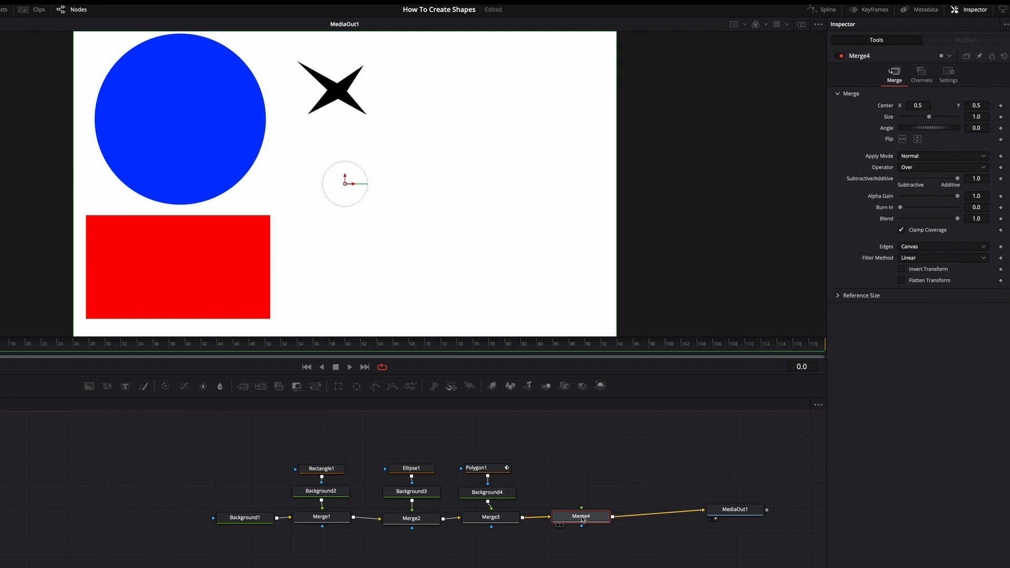
drag(89, 386, 587, 483)
drag(372, 389, 553, 486)
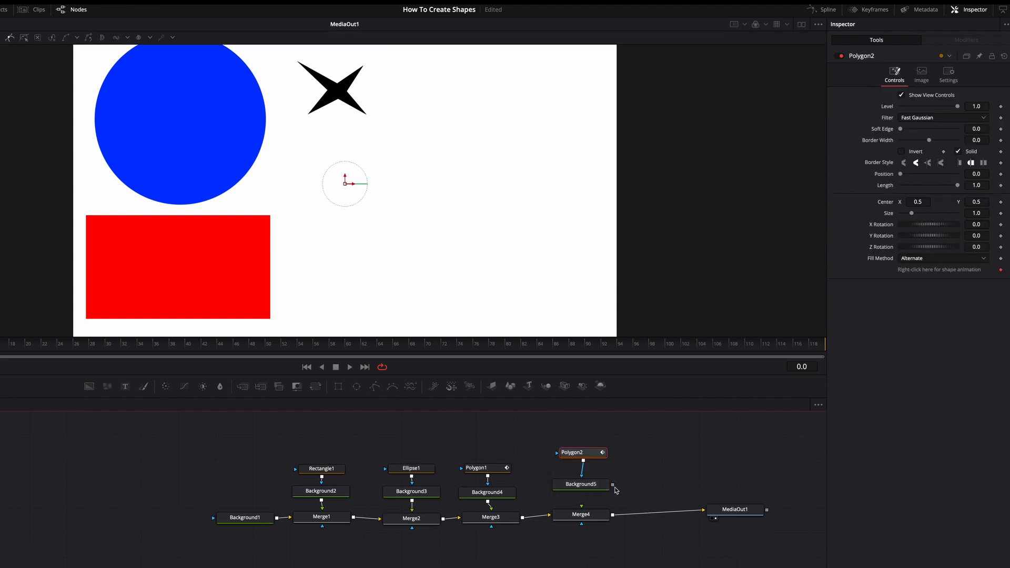
drag(612, 484, 586, 496)
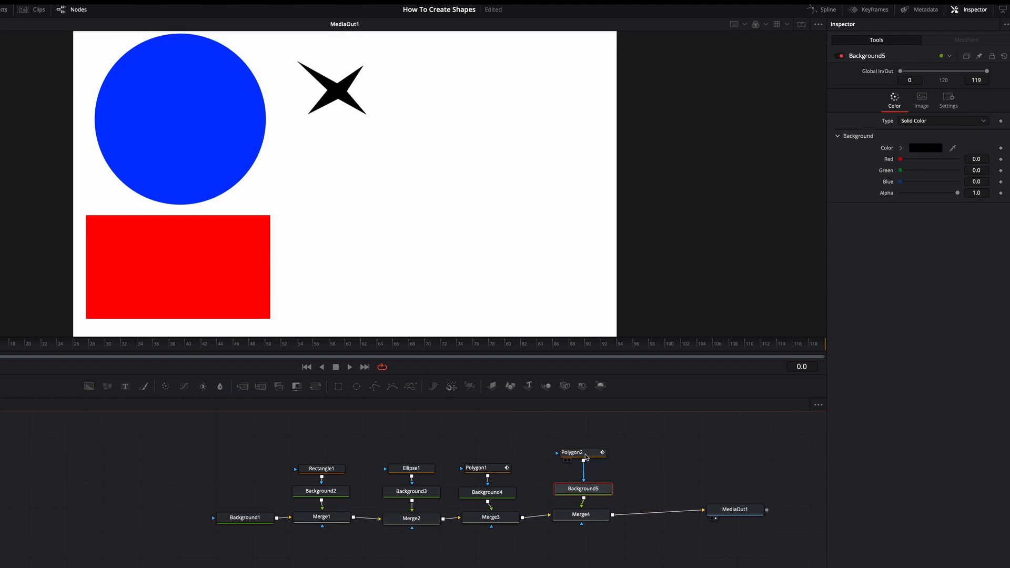
drag(586, 455, 587, 465)
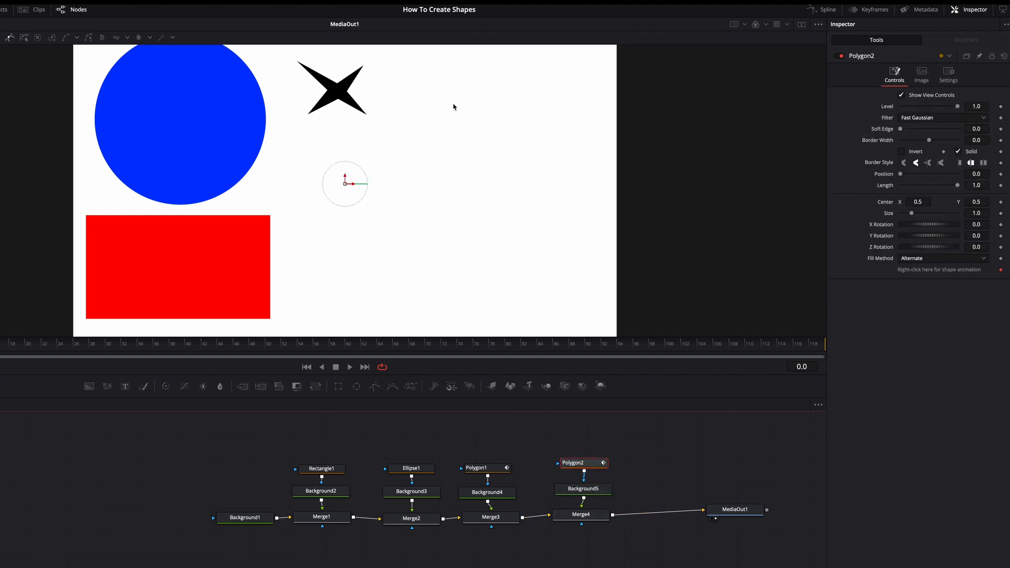
Draw a closed four-point diamond with the second polygon mask in the empty white area beyond the star
click(458, 93)
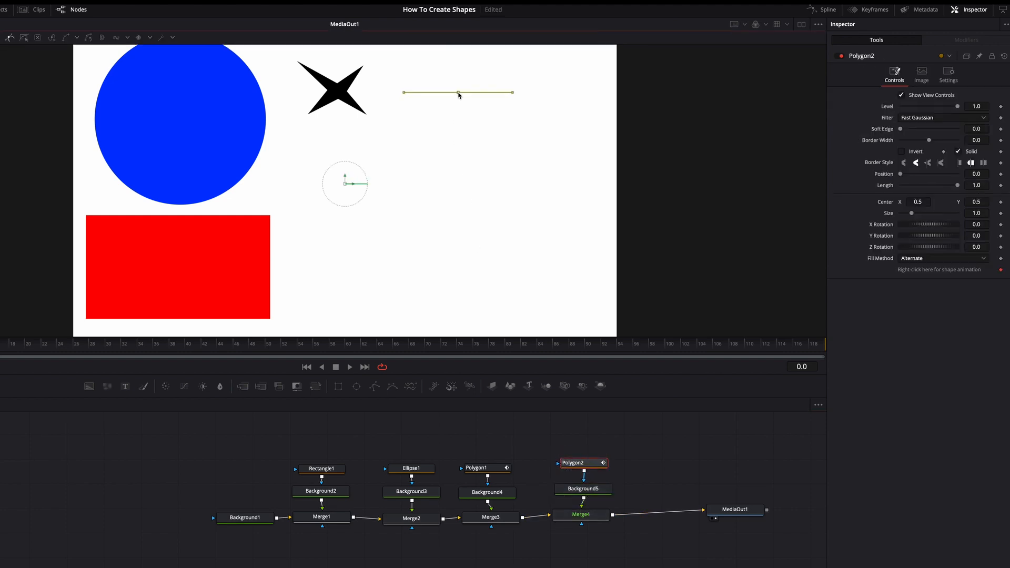
click(400, 170)
click(451, 265)
click(514, 181)
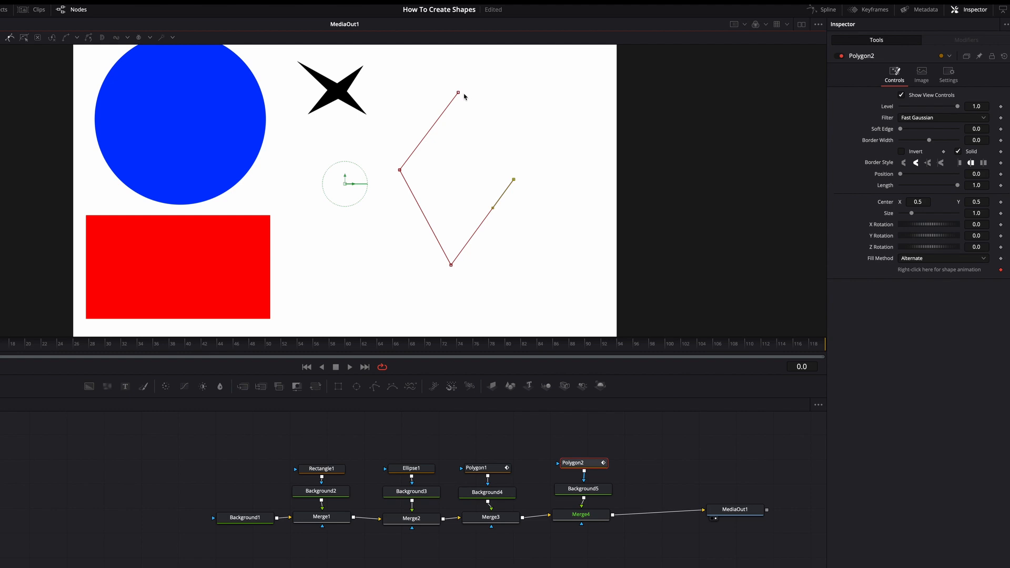
click(458, 93)
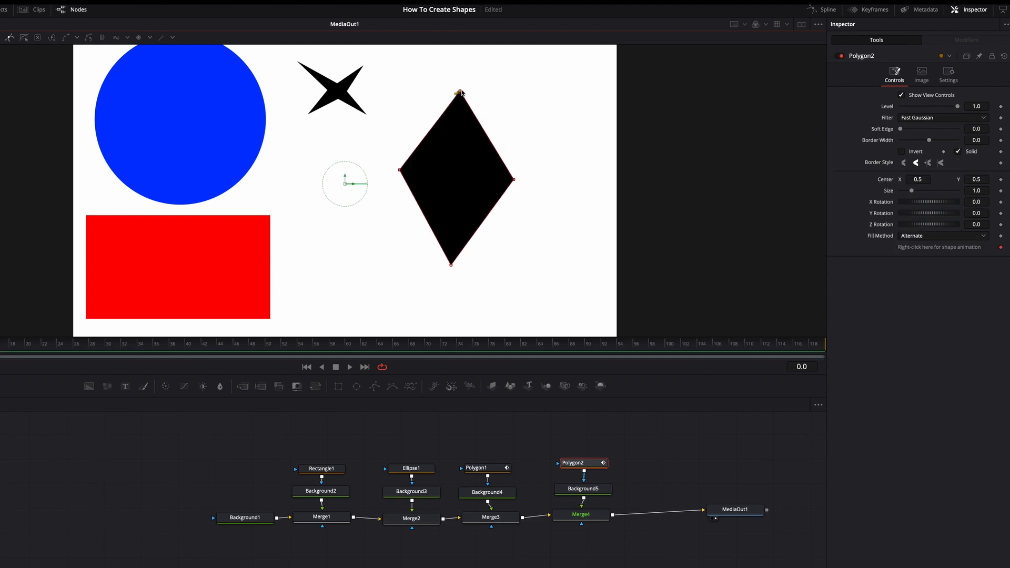
Reposition the diamond's corner points to make it wider and taller, with an elongated lower tip
drag(451, 264, 448, 302)
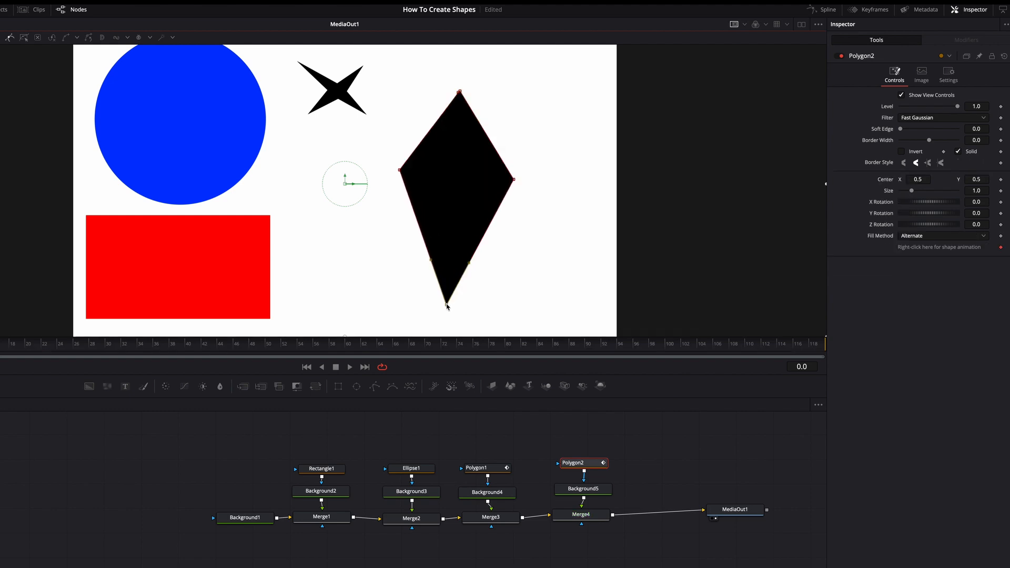
drag(514, 180, 527, 167)
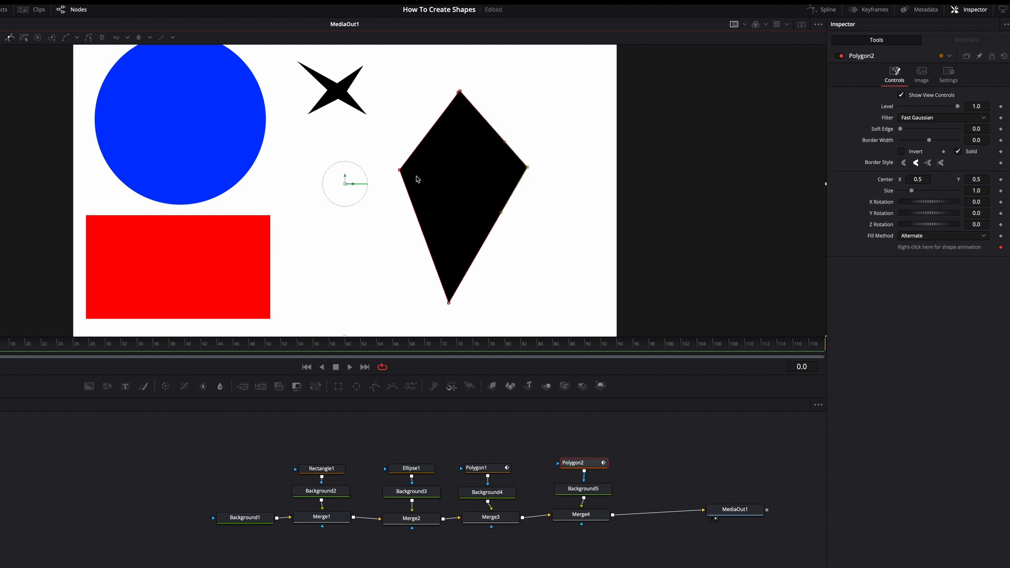
drag(400, 170, 379, 172)
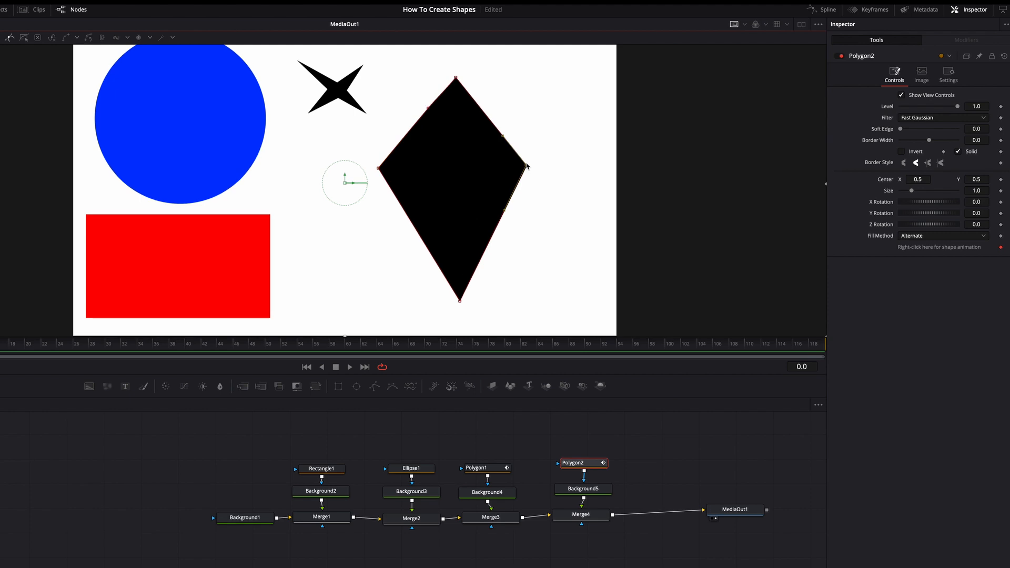
drag(528, 167, 527, 165)
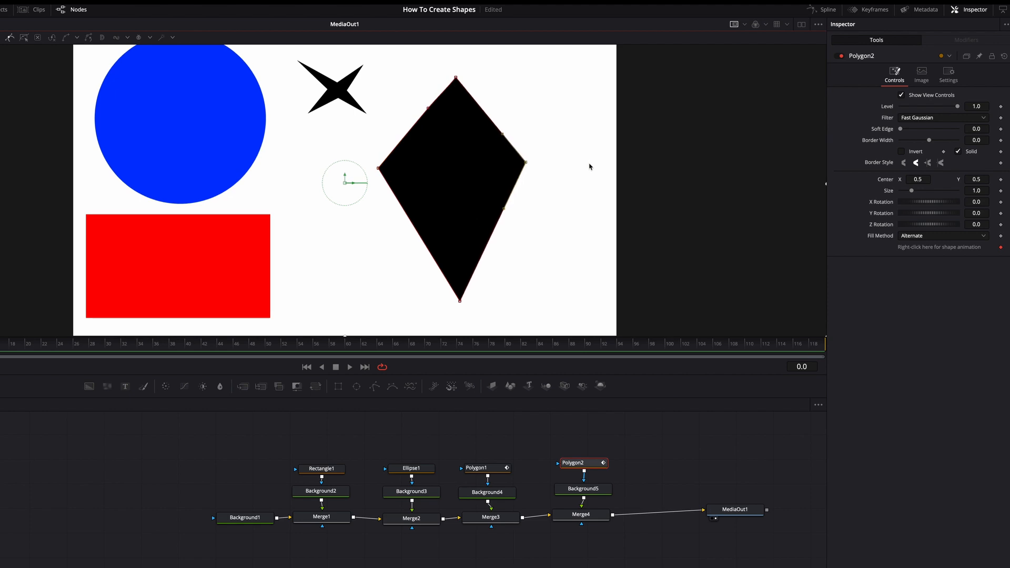
Set the colour of Background5, which fills the diamond, to Yellow from the Apple colour list
click(599, 491)
click(937, 150)
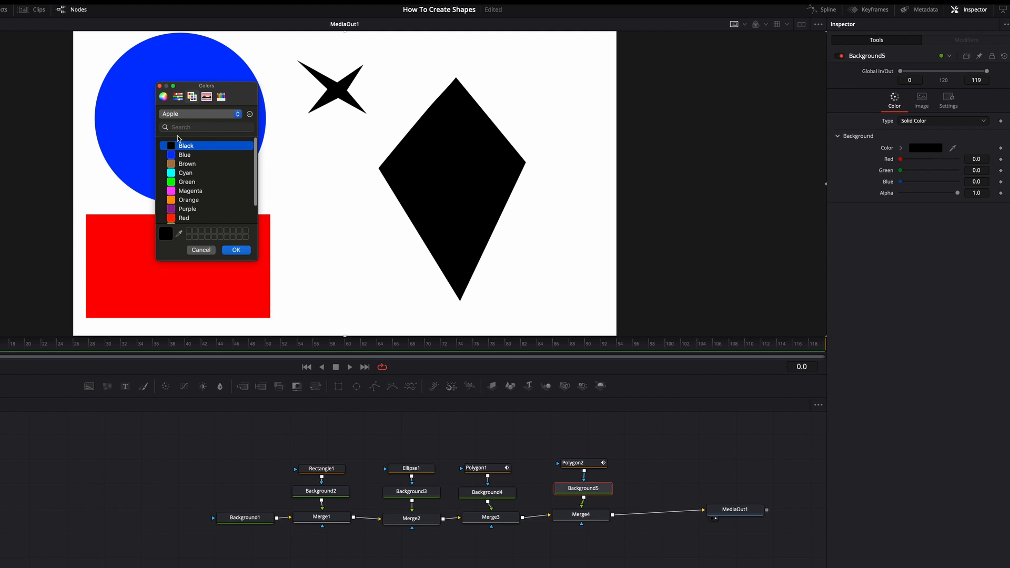
scroll(176, 194, down, 3)
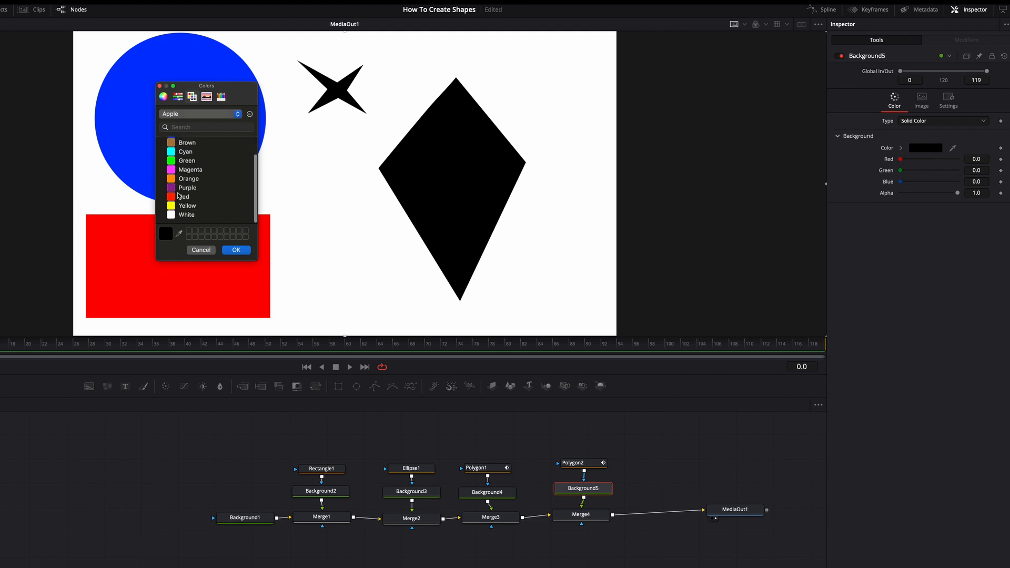
scroll(175, 184, up, 3)
scroll(175, 184, down, 2)
click(170, 206)
click(235, 250)
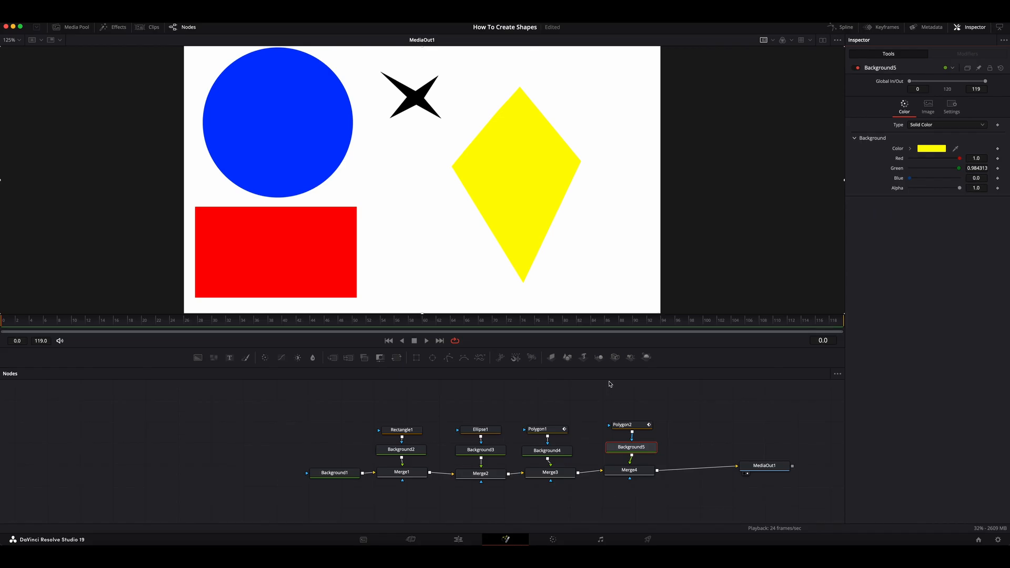